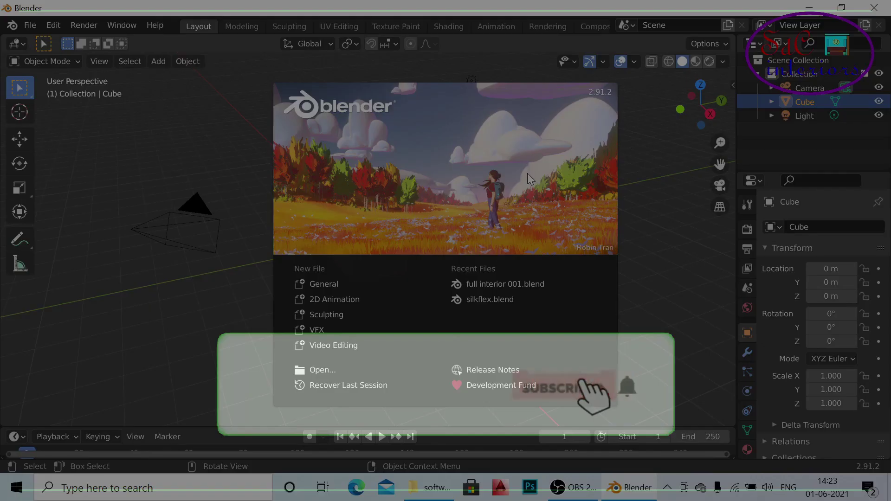
- Close the splash screen and delete the default cube, camera and light
click(664, 240)
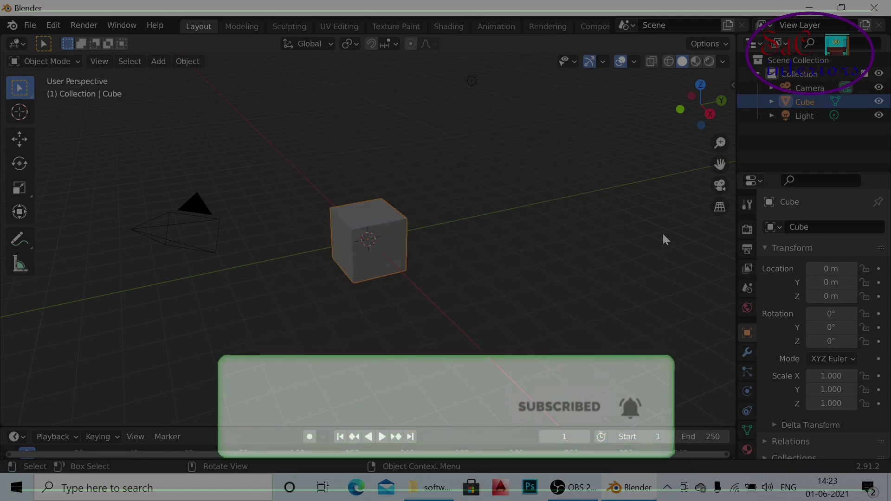
key(a)
key(x)
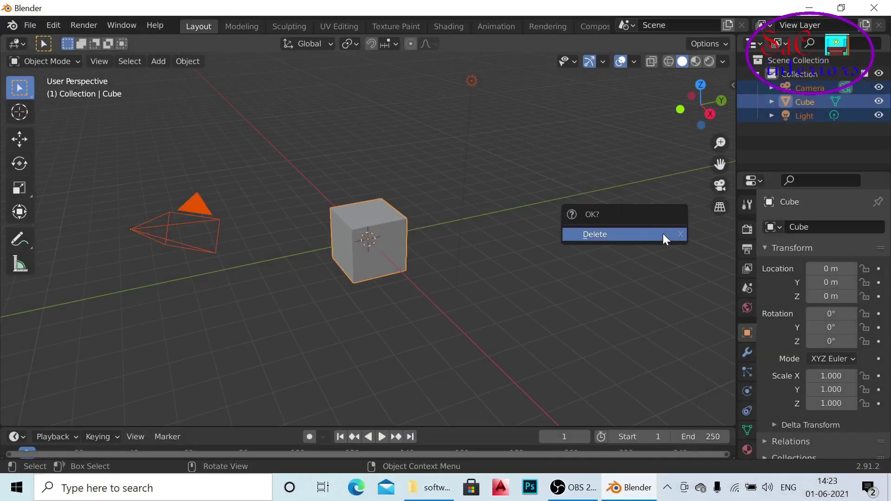
click(663, 234)
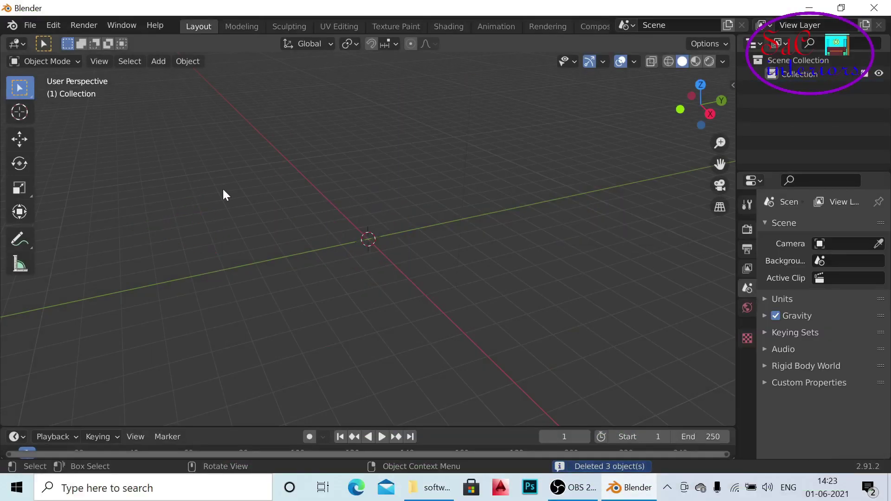
- Browse to the Archipack Window entry in the Add Mesh menu, then cancel the preset browser
key(shift+a)
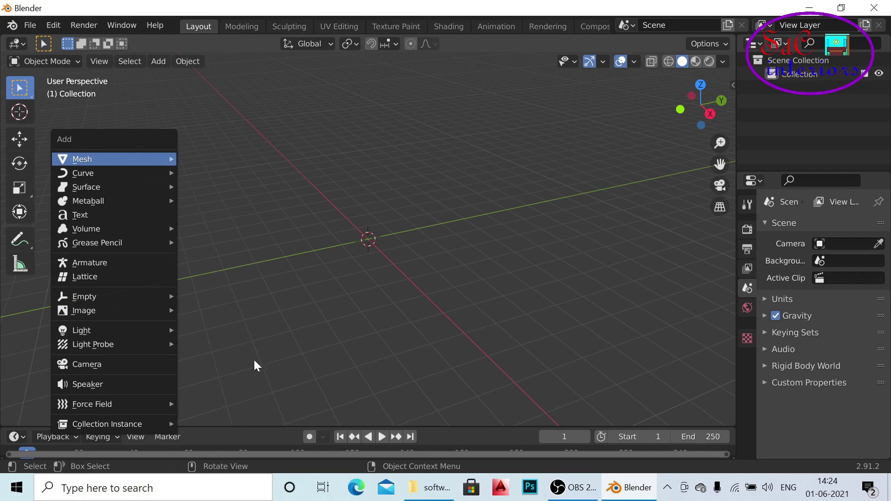
mouse_move(81, 159)
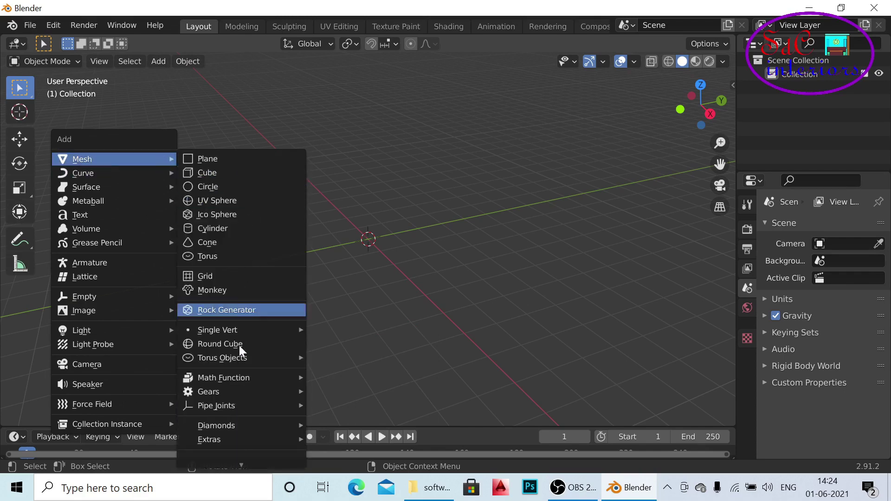
scroll(241, 456, down, 3)
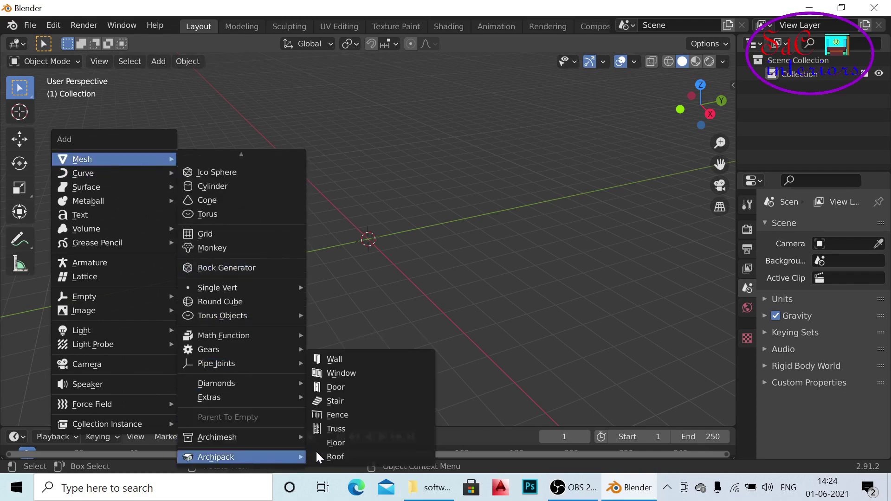
click(360, 375)
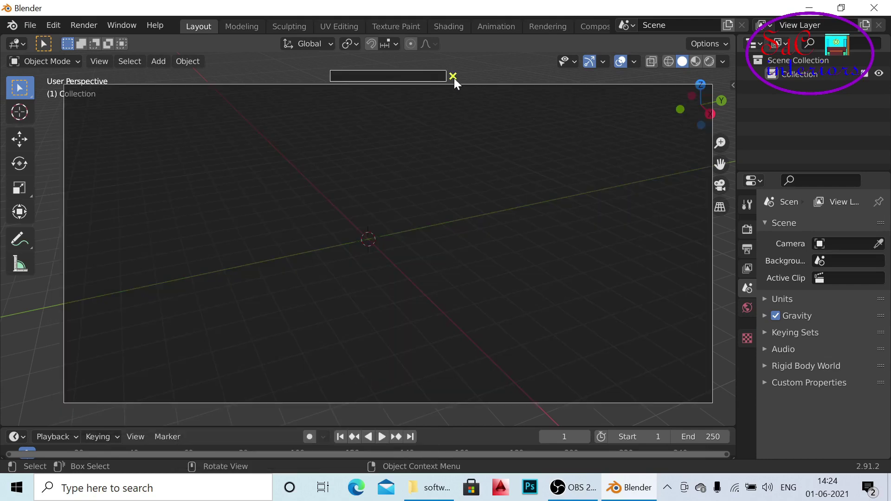
key(Escape)
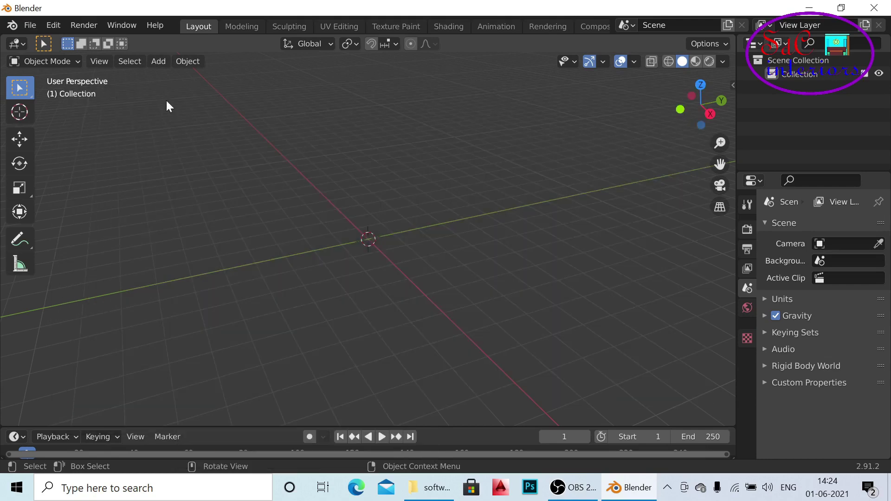
- Find the Archipack add-on by searching 'arc' in Preferences and render its preset thumbnails
click(59, 25)
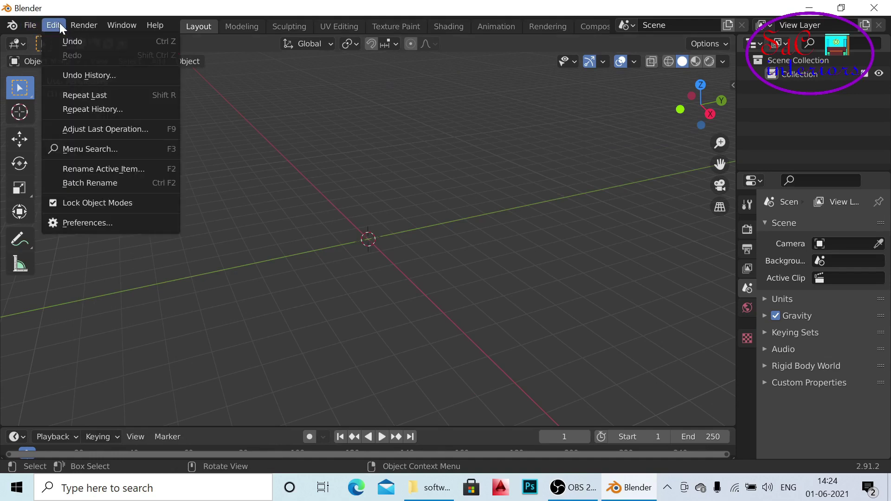
click(90, 222)
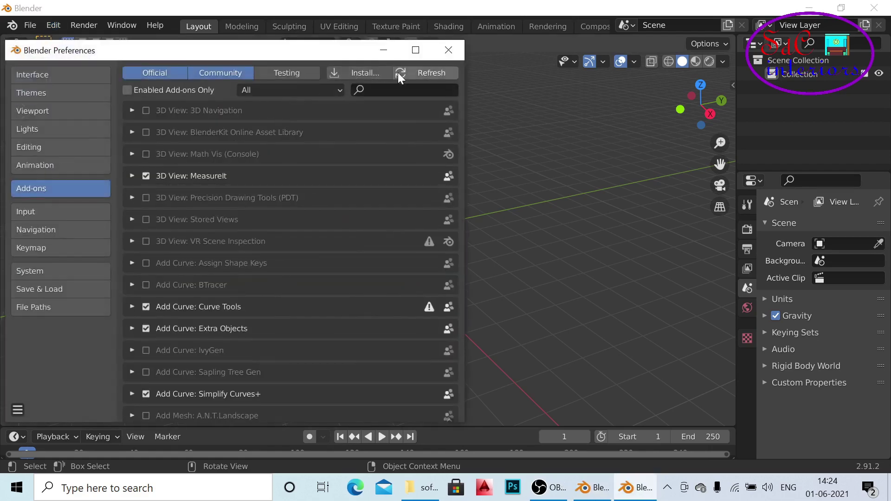
click(380, 91)
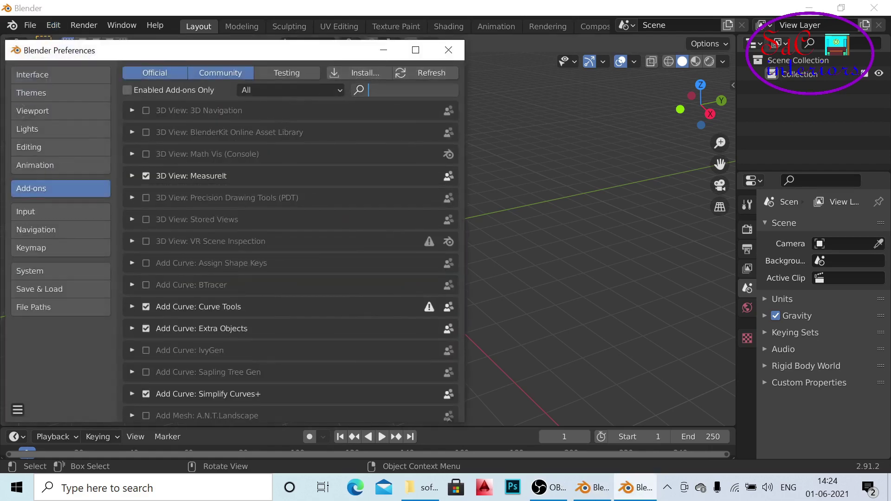
text(arc)
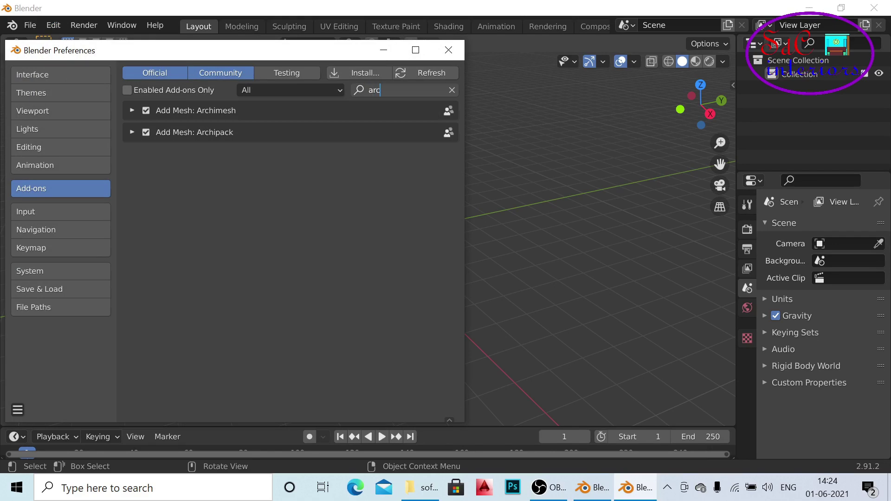
click(132, 132)
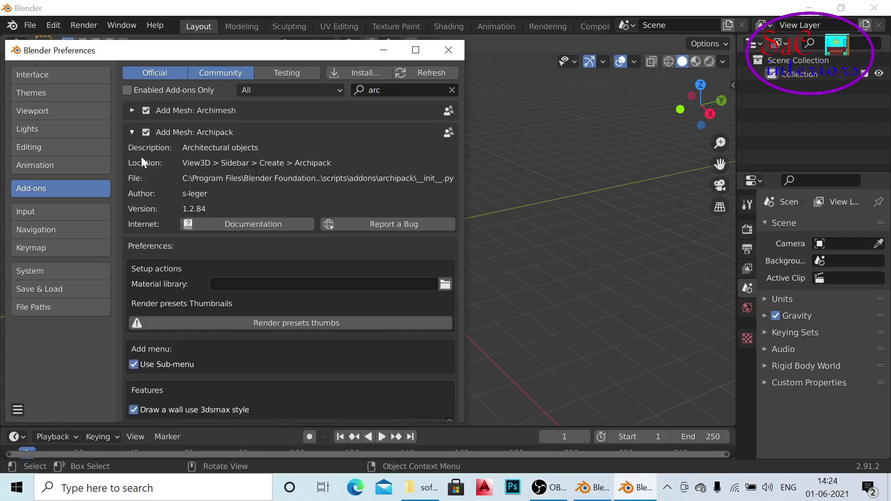
click(285, 327)
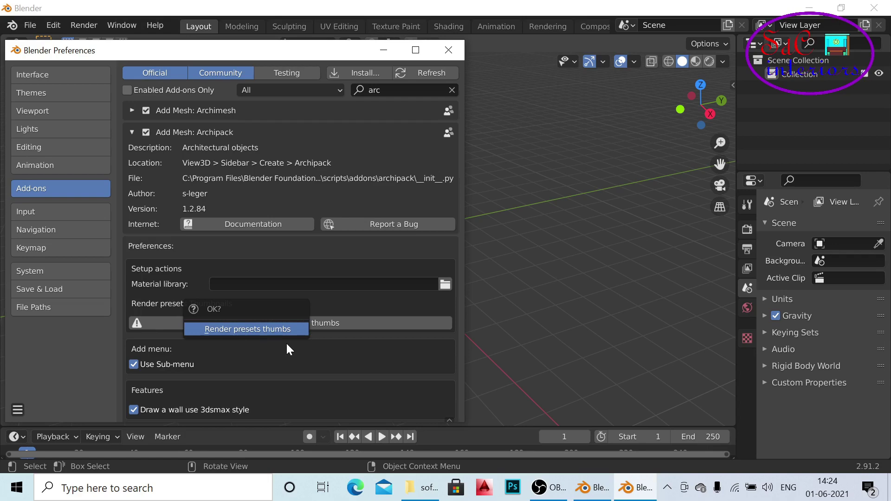
key(Return)
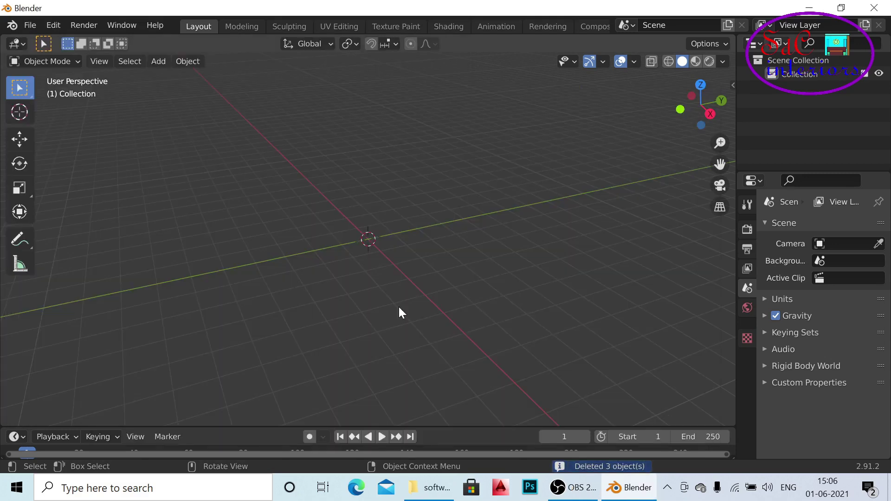
- Add an Archipack window from the 180x210 rail 2 preset and view it from the front
key(shift+a)
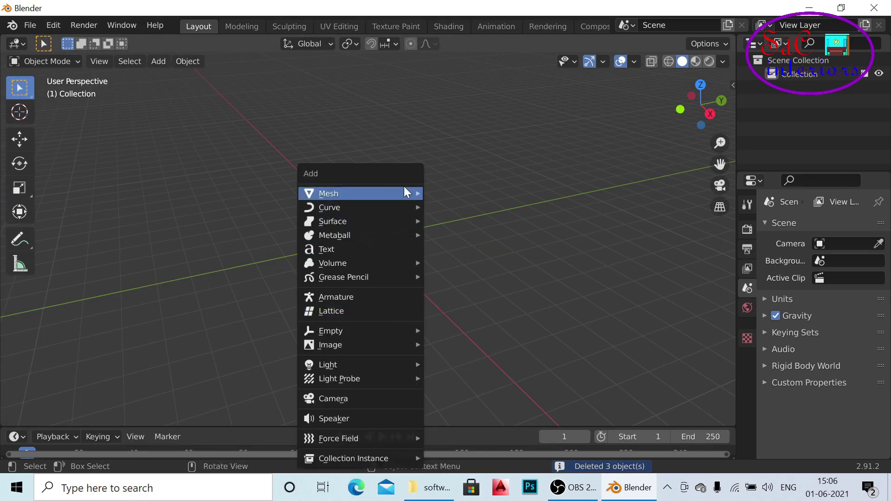
mouse_move(358, 193)
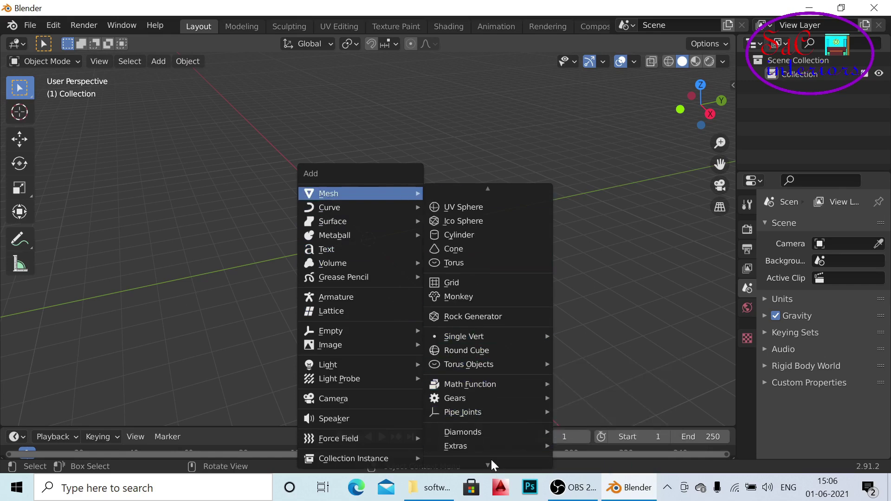
mouse_move(462, 457)
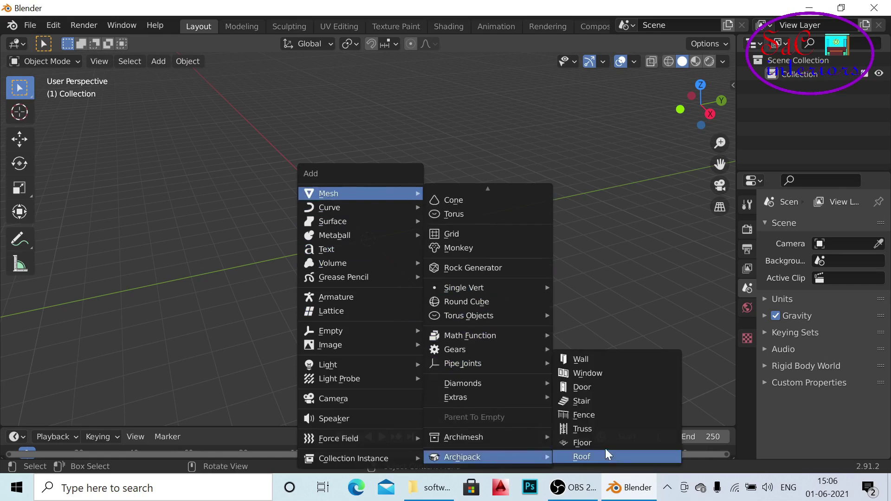
click(585, 374)
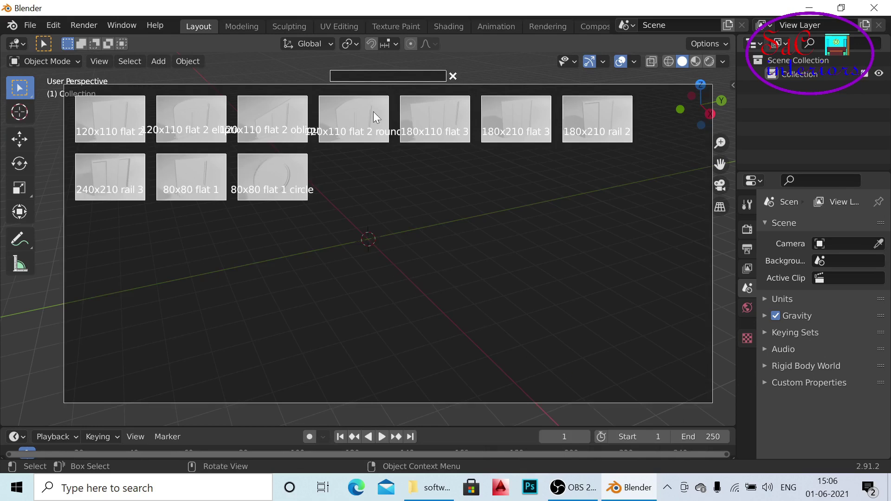
click(592, 122)
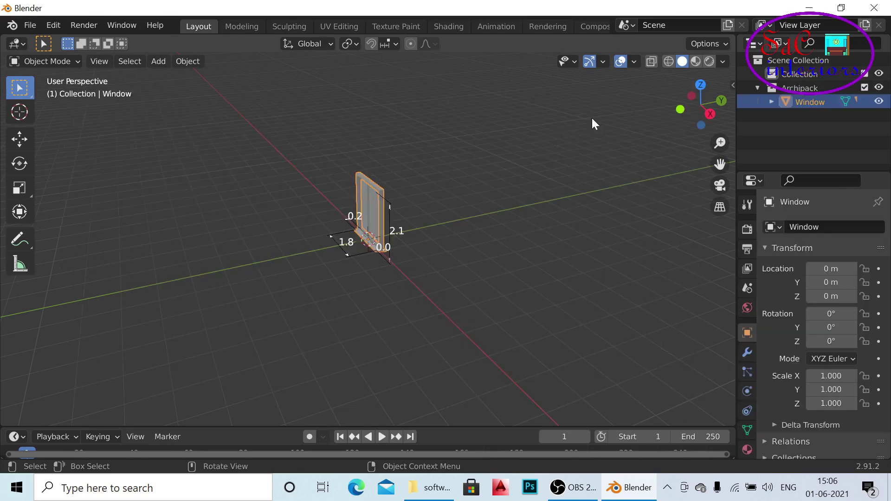
mouse_move(294, 294)
middle_down()
mouse_move(431, 285)
mouse_move(403, 238)
mouse_move(321, 243)
mouse_move(406, 203)
mouse_move(456, 152)
mouse_move(435, 205)
middle_up()
scroll(403, 239, up, 5)
scroll(321, 243, down, 5)
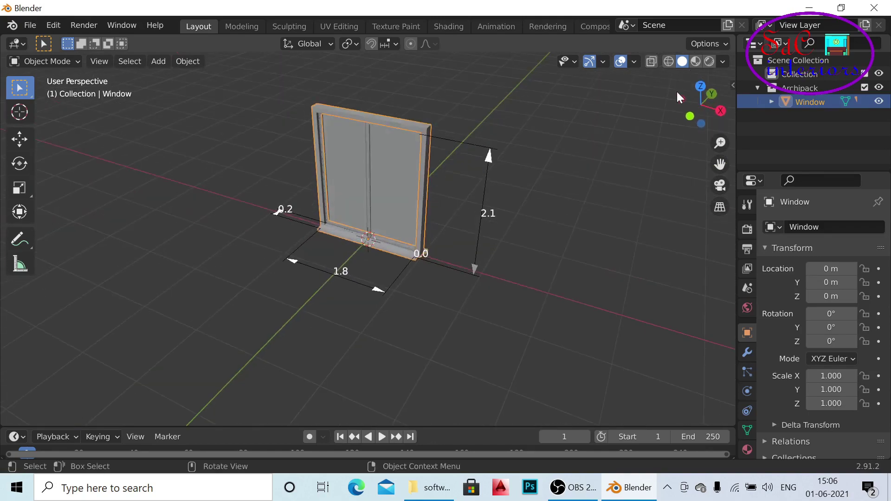
- Show the window's Archipack settings in the sidebar and enable Manipulate
click(733, 85)
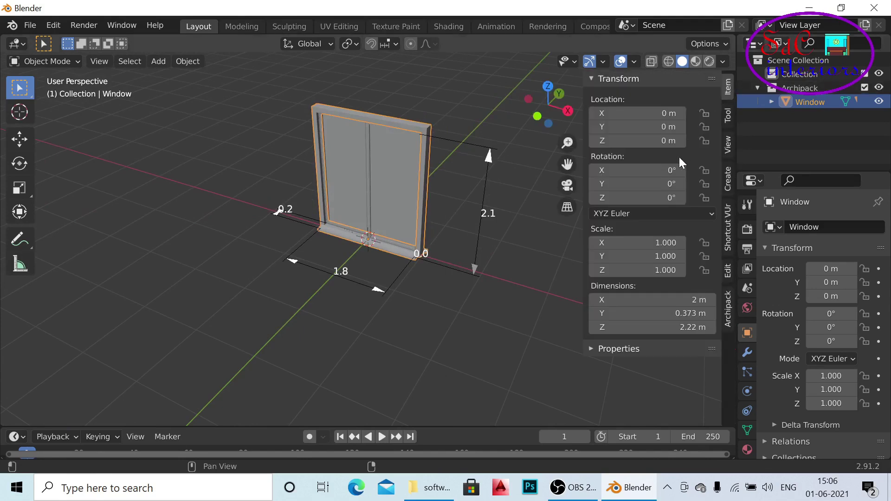
click(728, 306)
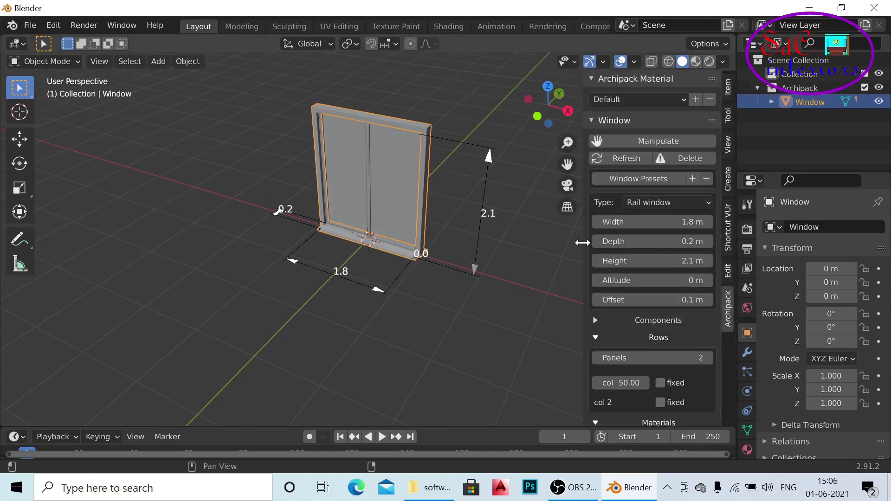
click(635, 143)
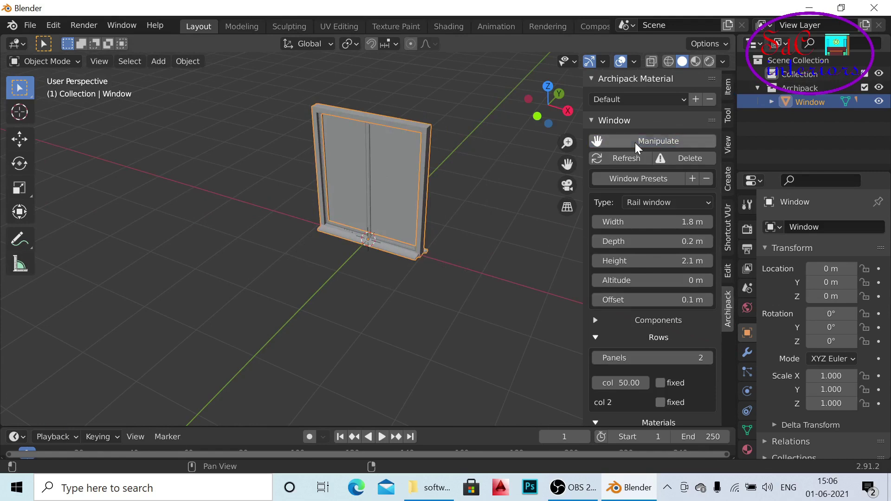
click(598, 142)
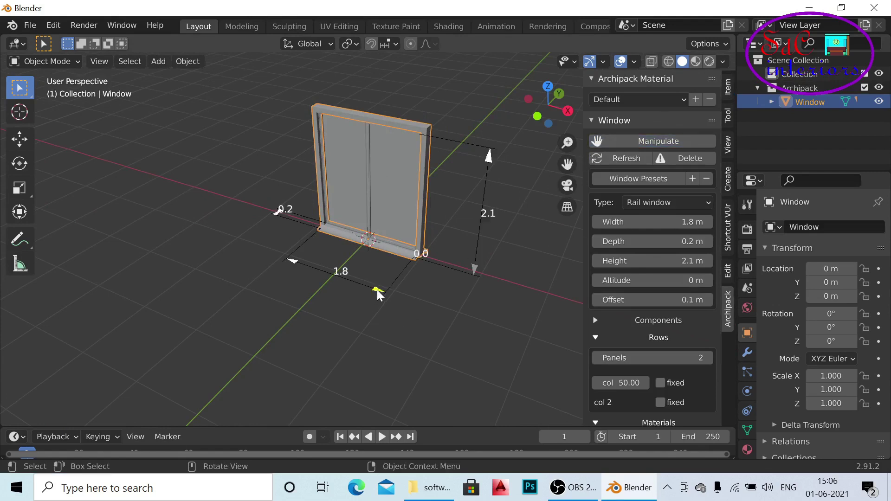
- Drag the size manipulators to make the window 1.7 m wide and 2.7 m tall
drag(379, 292, 374, 293)
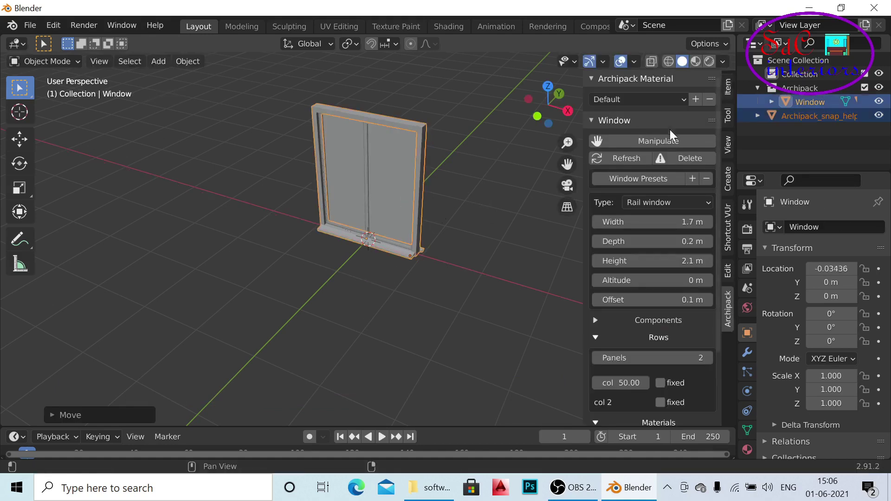
click(665, 143)
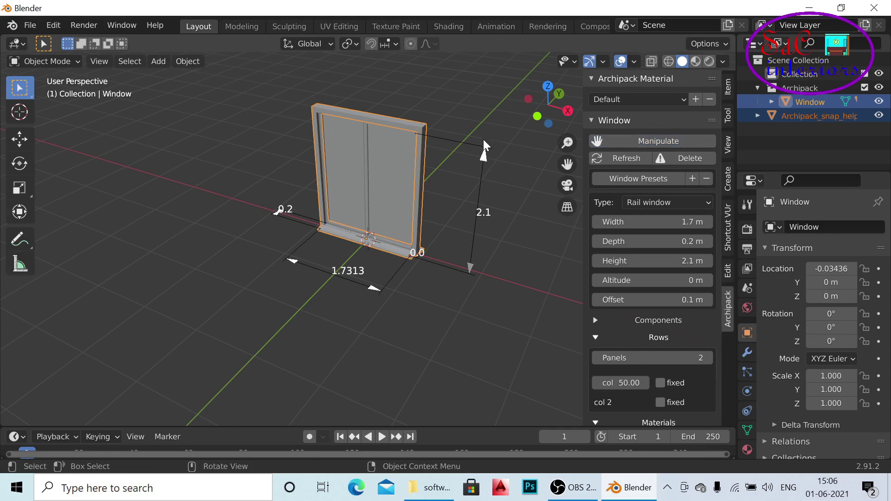
drag(484, 157, 485, 118)
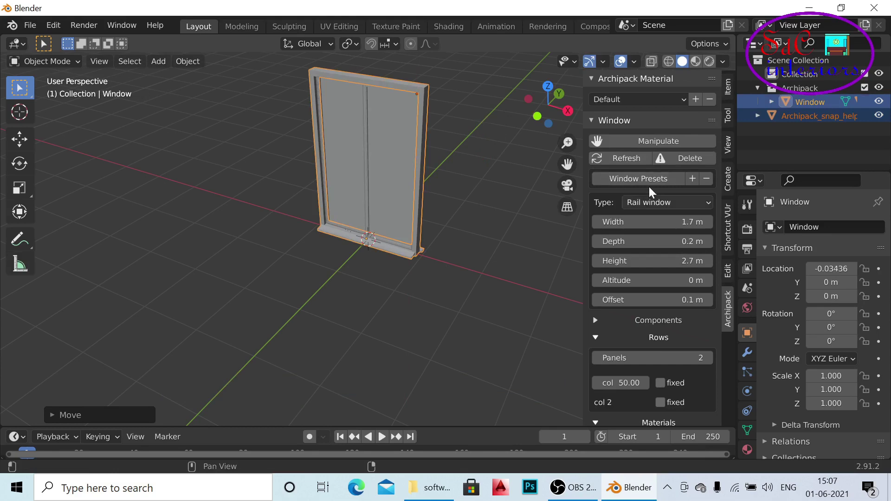
click(652, 139)
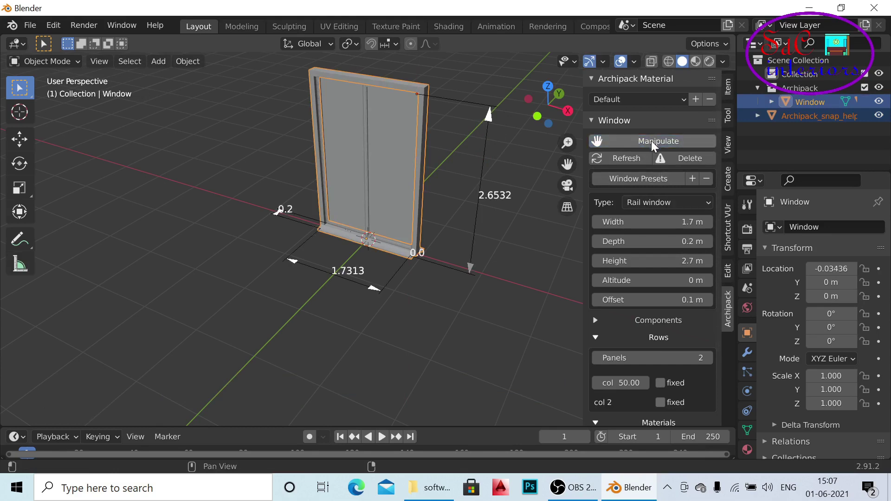
- Set the window's hole materials to 7 inside and 14 outside
scroll(653, 358, down, 1)
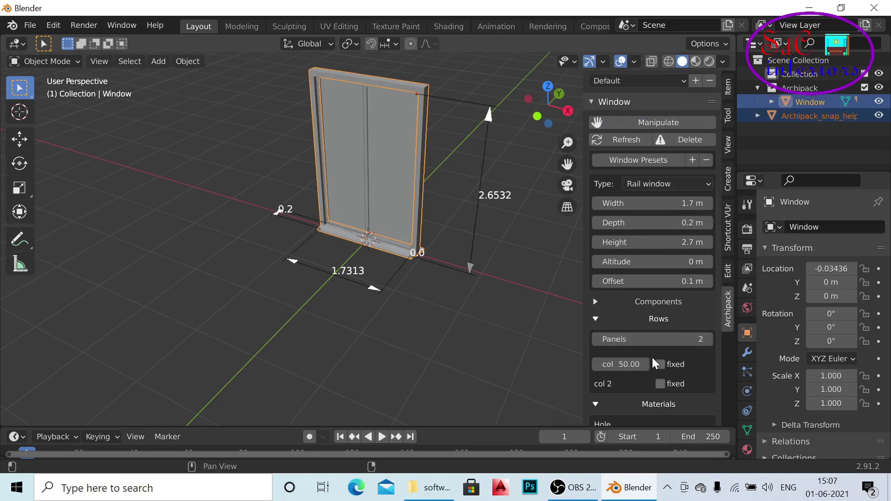
scroll(651, 360, down, 1)
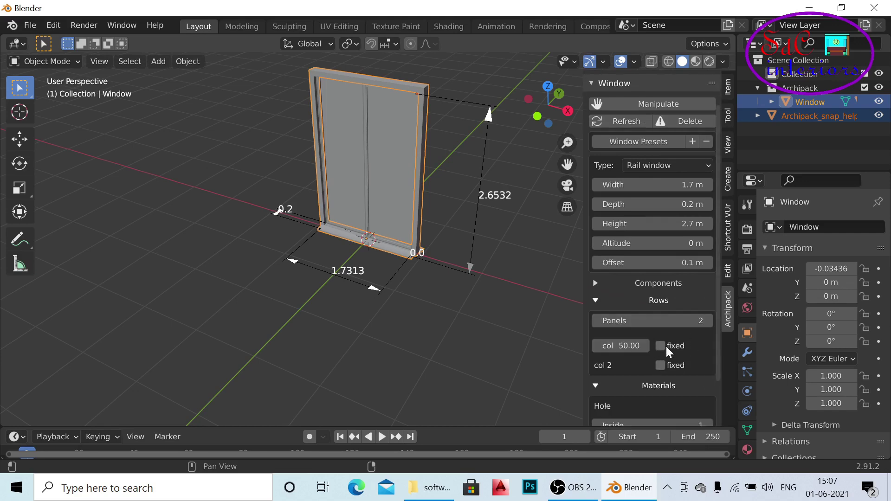
scroll(691, 342, down, 1)
scroll(692, 342, down, 2)
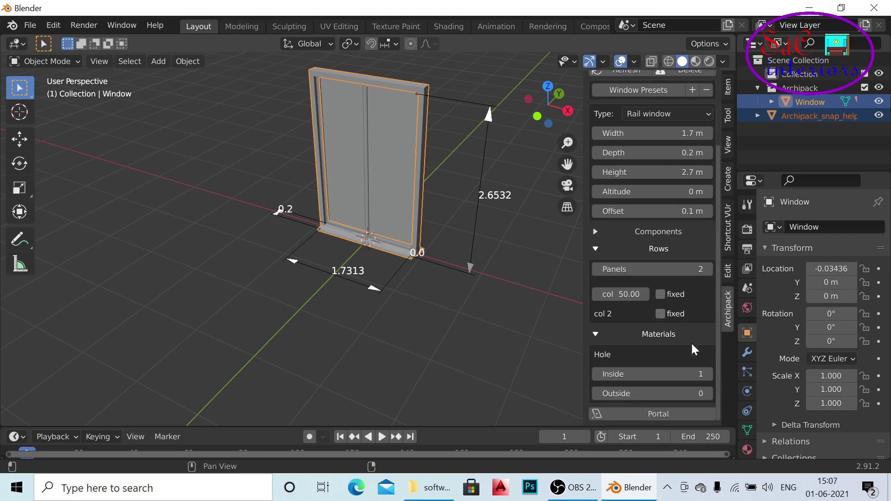
click(709, 374)
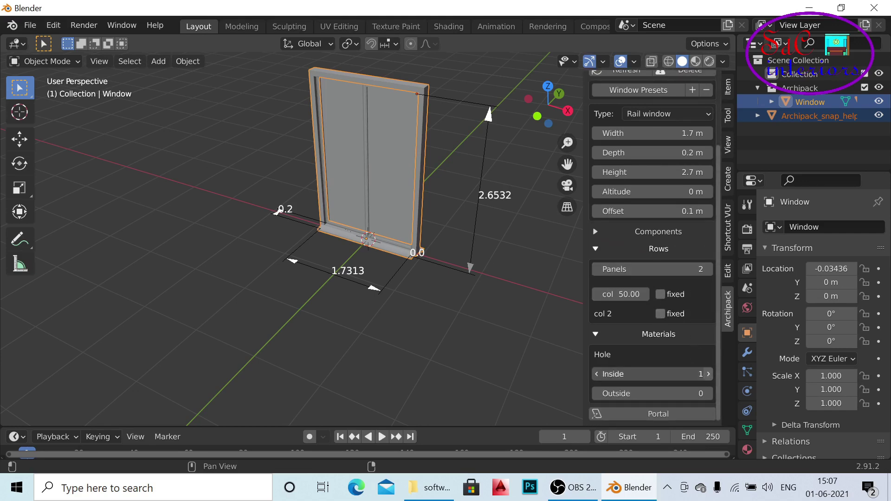
click(709, 375)
click(708, 375)
click(708, 374)
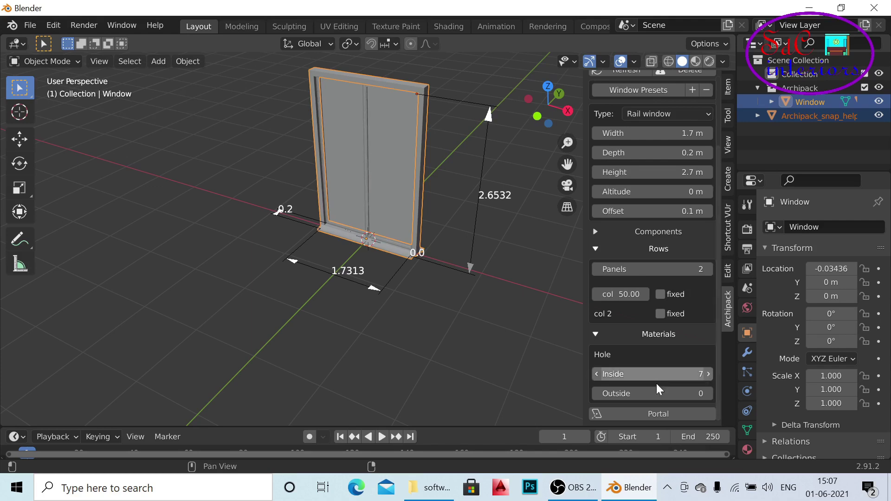
click(707, 394)
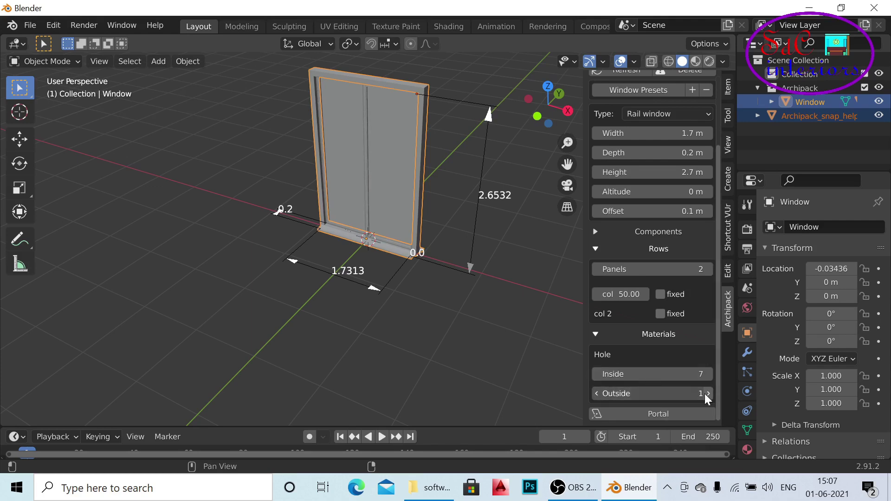
double_click(706, 394)
click(707, 394)
double_click(706, 393)
click(707, 393)
double_click(706, 393)
click(706, 394)
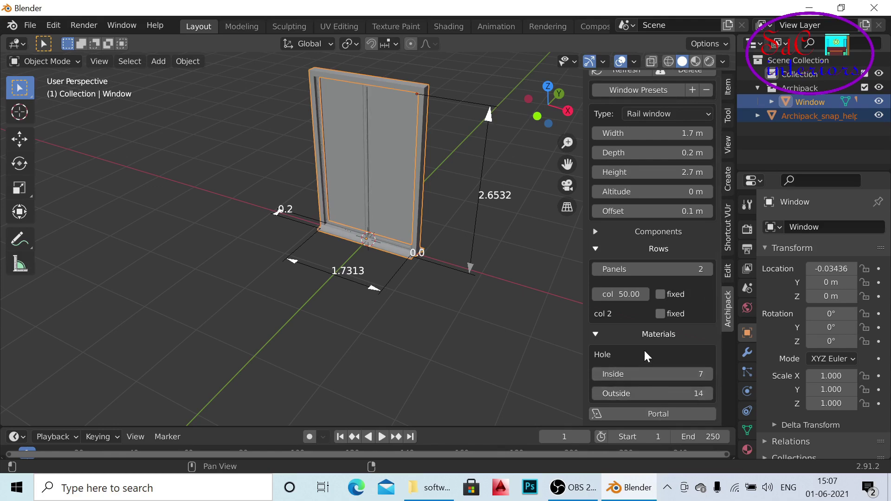
- Set the window to 3 panels of 33.33 each and check it from the other side
scroll(645, 352, up, 2)
scroll(644, 356, down, 2)
click(706, 269)
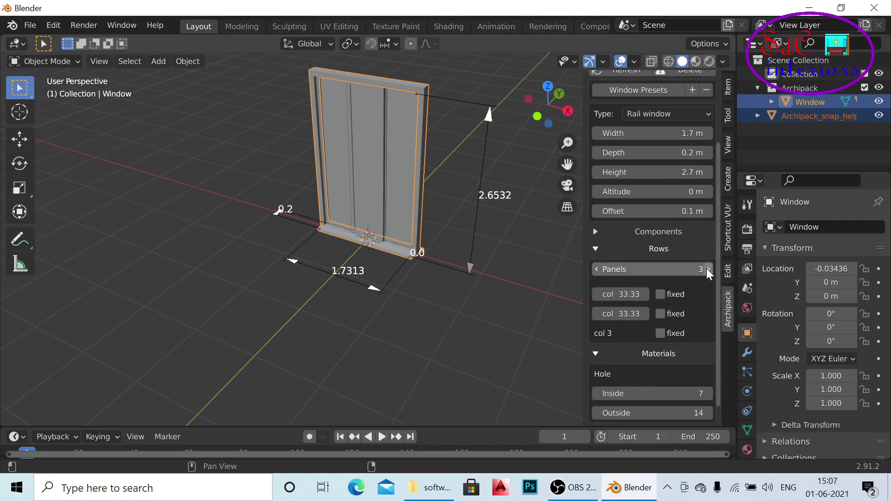
click(706, 269)
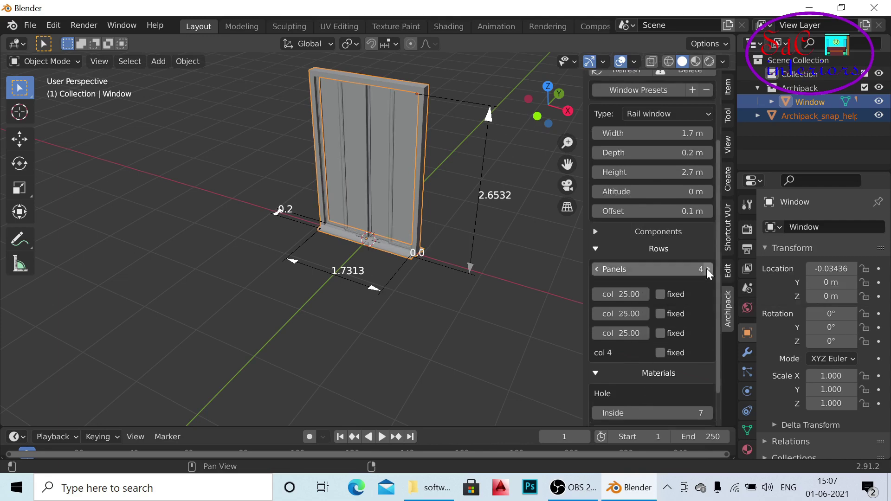
click(596, 269)
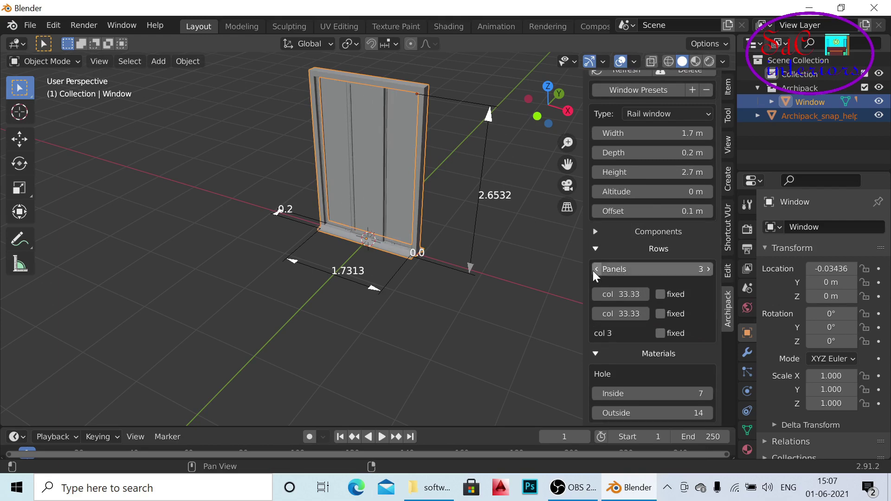
mouse_move(461, 260)
middle_down()
mouse_move(249, 257)
mouse_move(287, 239)
middle_up()
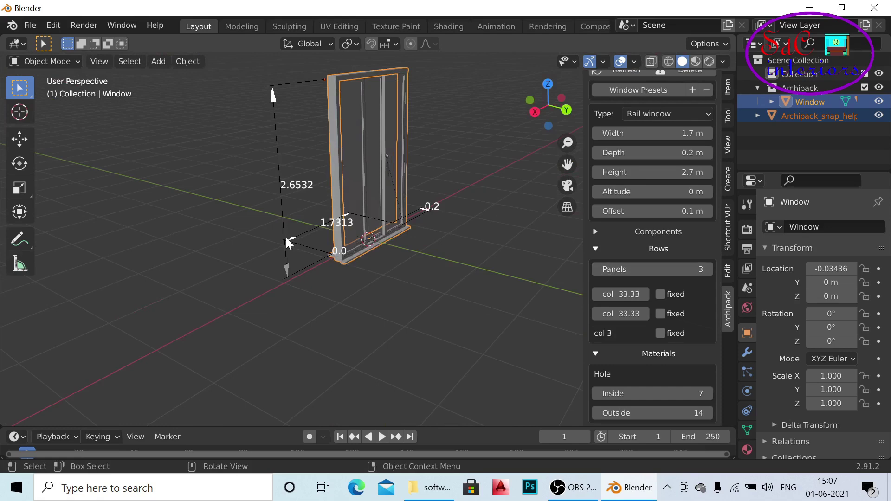